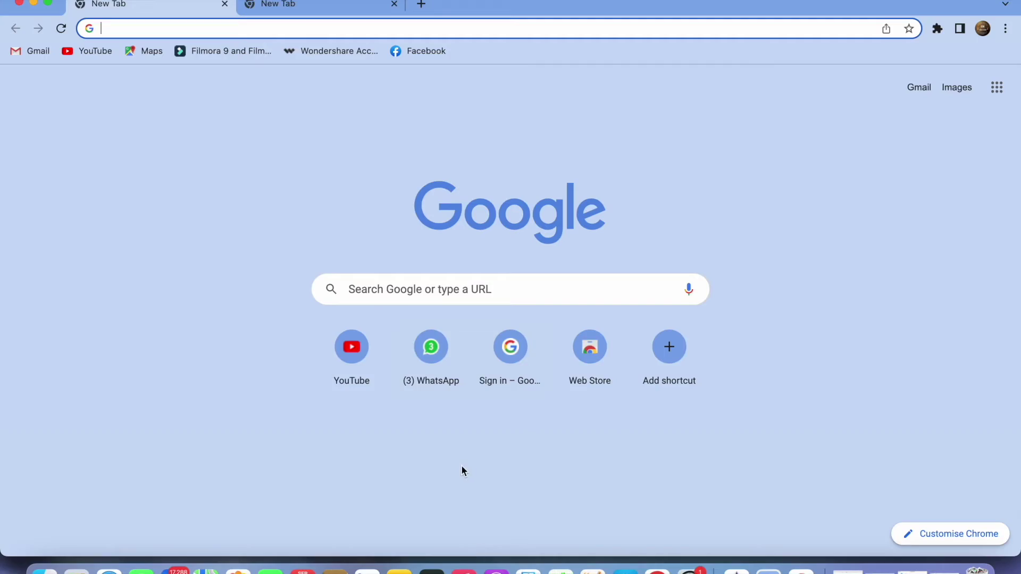
Step: Close the blank tab, search for cleanup.picture, and open the Cleanup.pictures website
key(super+w)
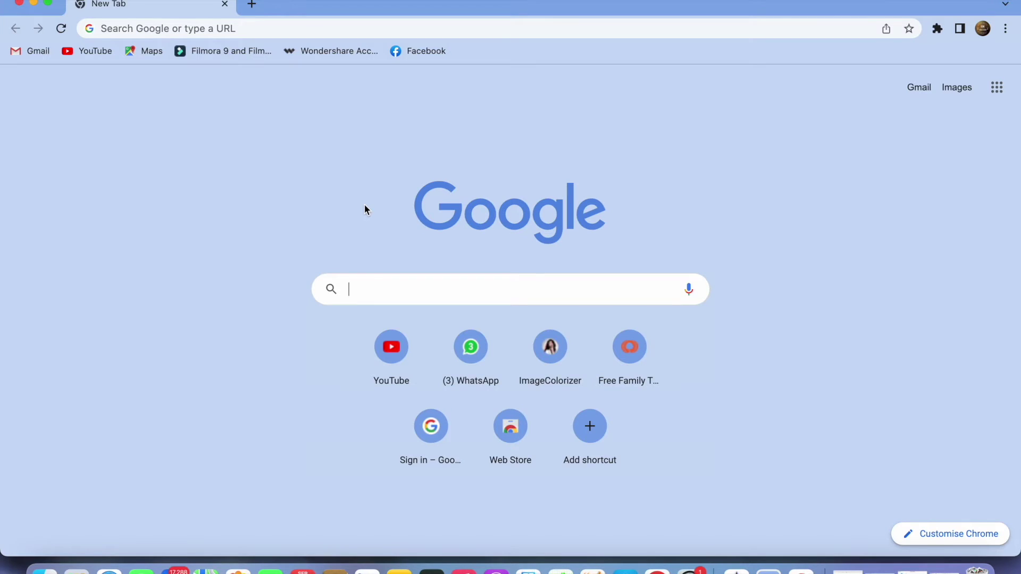
text(clean)
key(Down)
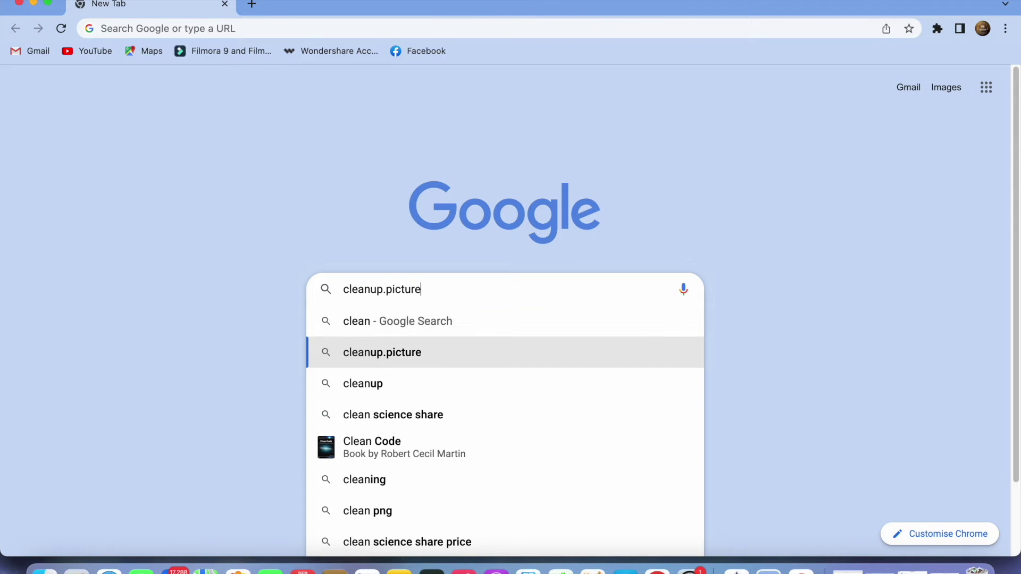
key(Return)
click(225, 220)
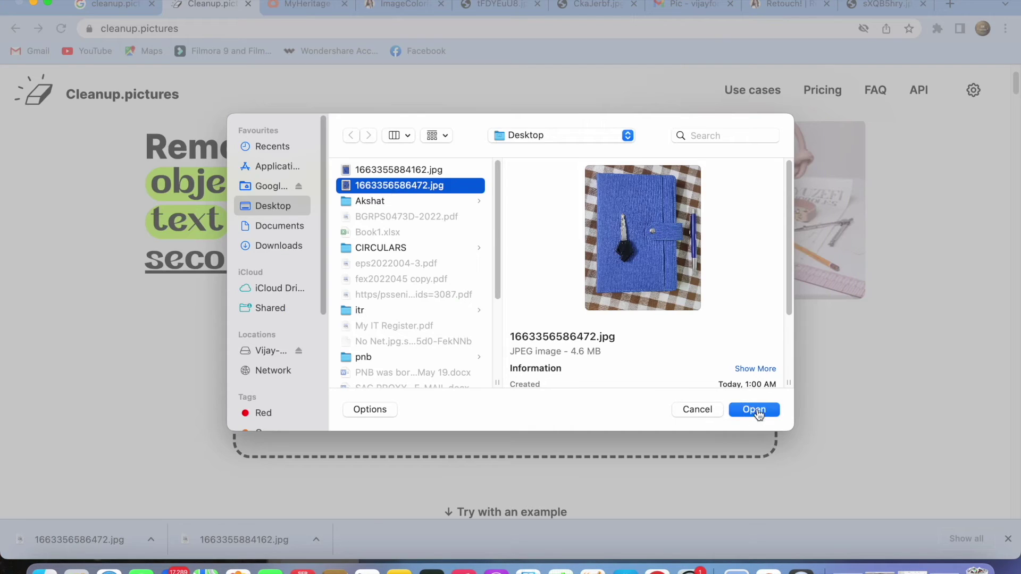
Step: Upload the notebook photo with Downscale & continue, brush out the key, and compare with the original
click(756, 411)
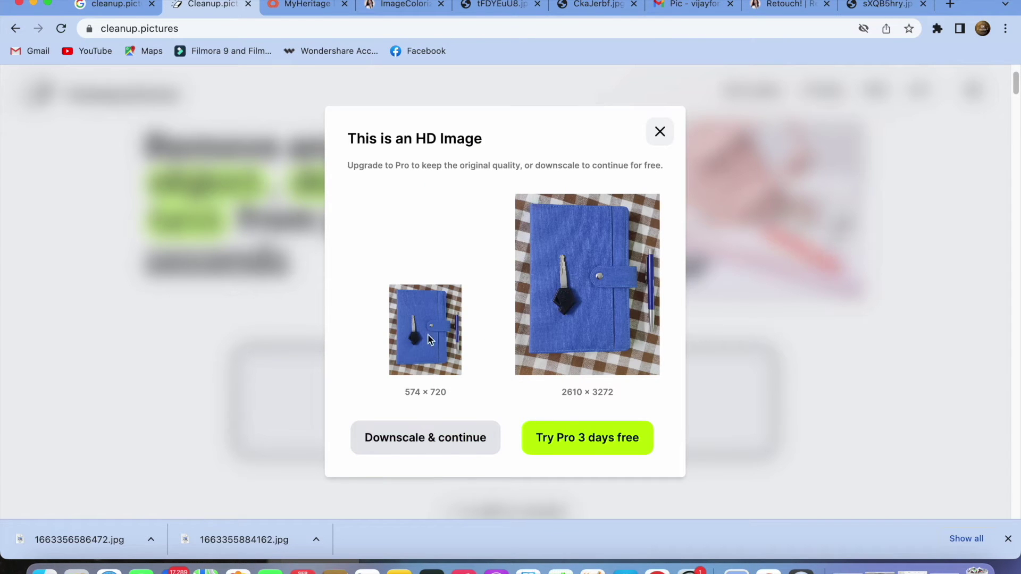
click(432, 437)
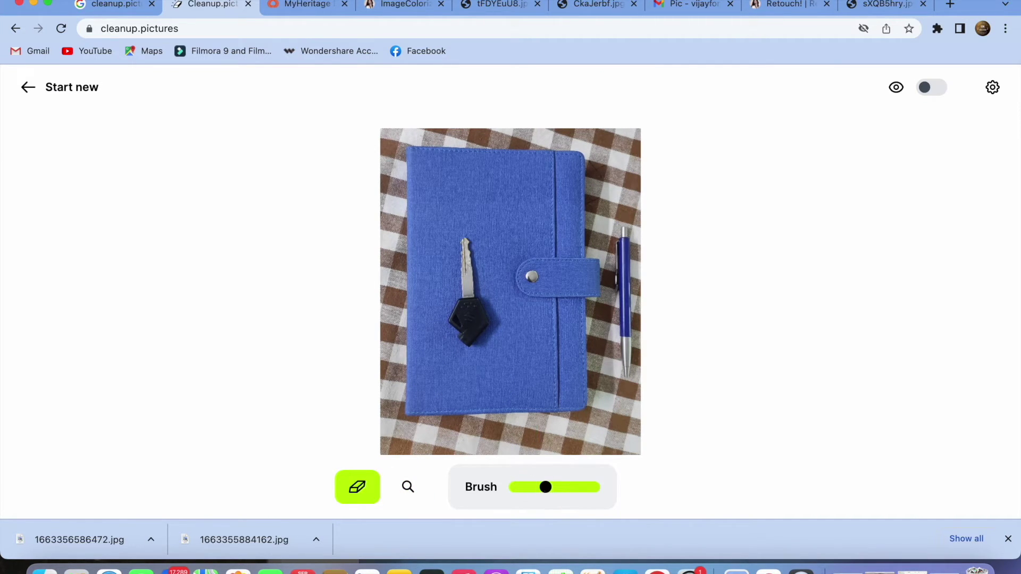
drag(466, 253, 469, 326)
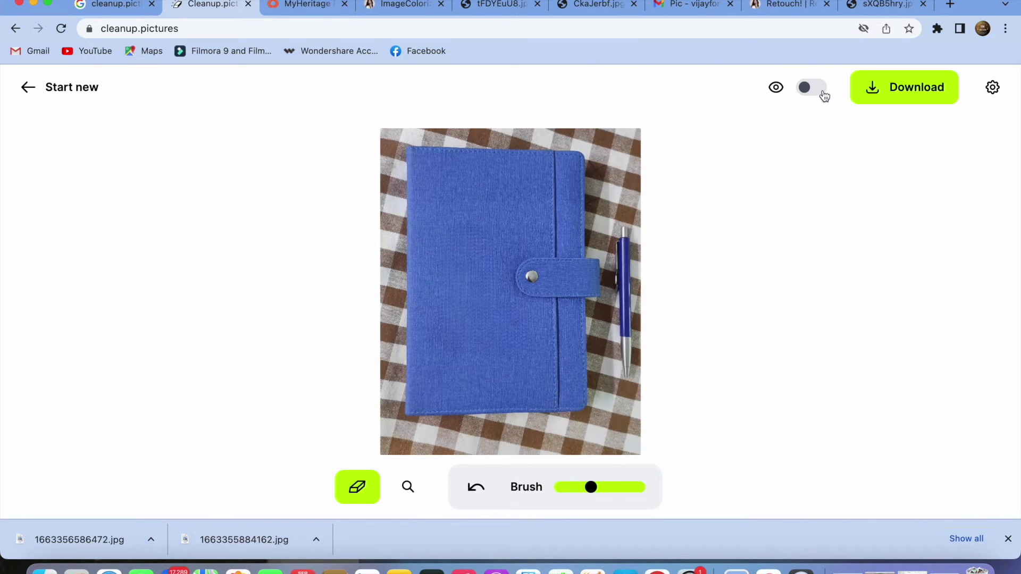
click(820, 92)
click(805, 93)
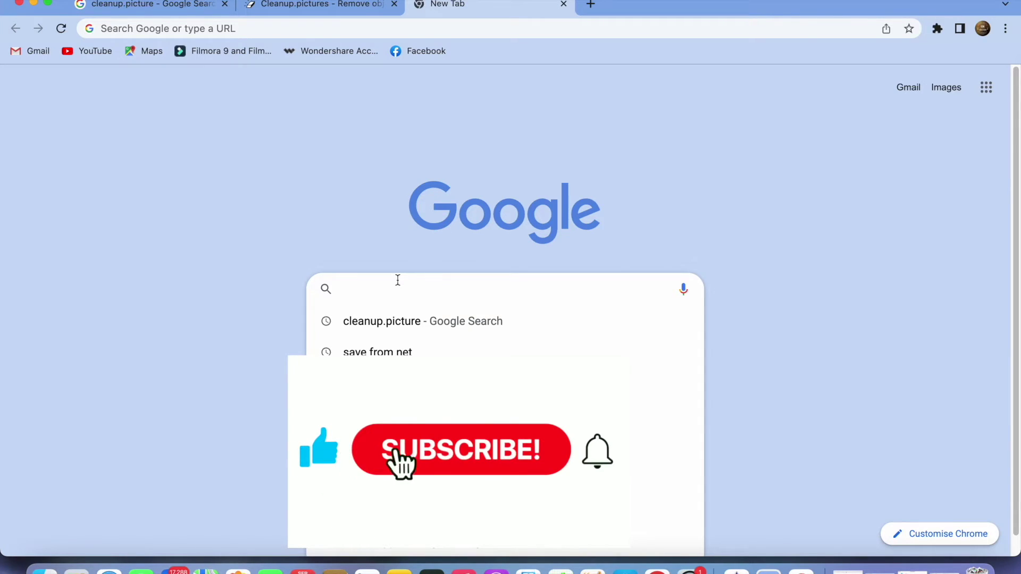
Step: On myheritage.com, sign in with Facebook and open the Photos > Animate photos page
text(my)
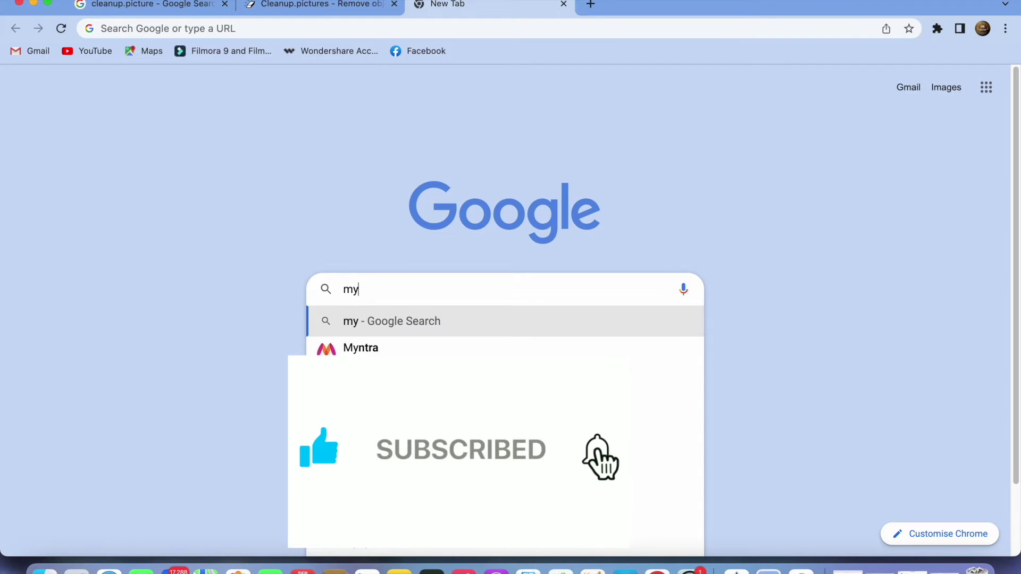
text(heritage.com)
key(Return)
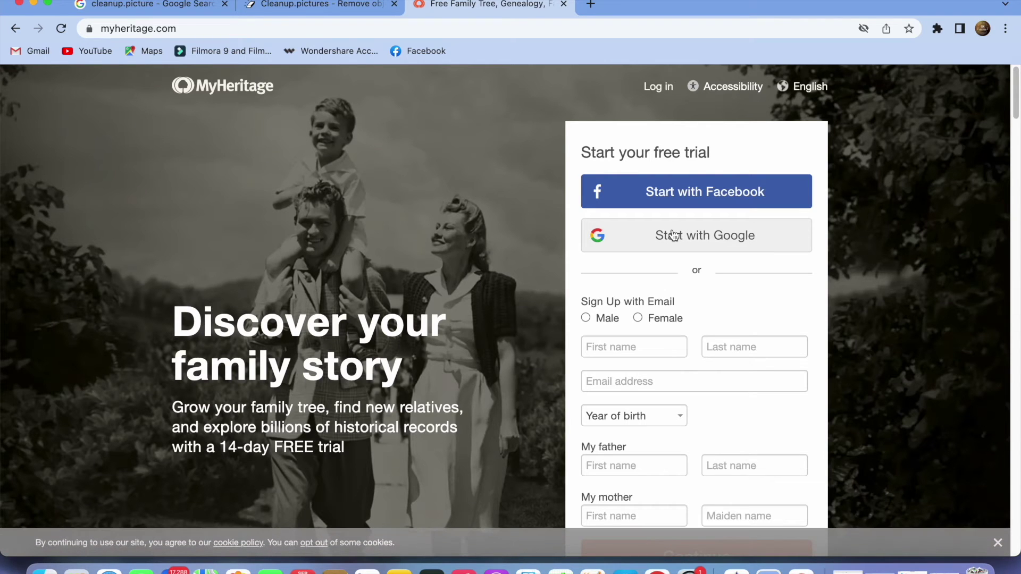
click(707, 234)
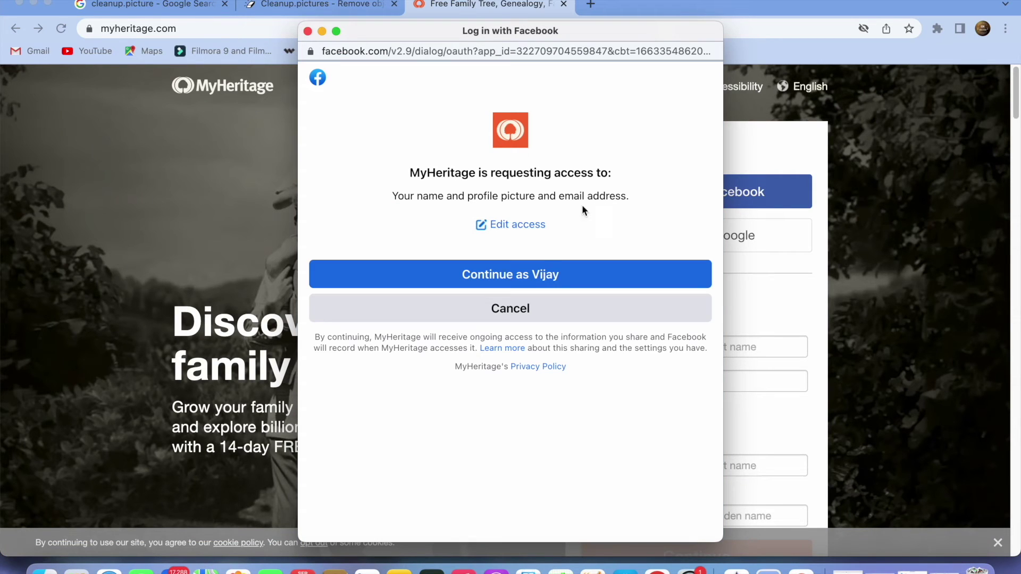
click(538, 279)
mouse_move(638, 119)
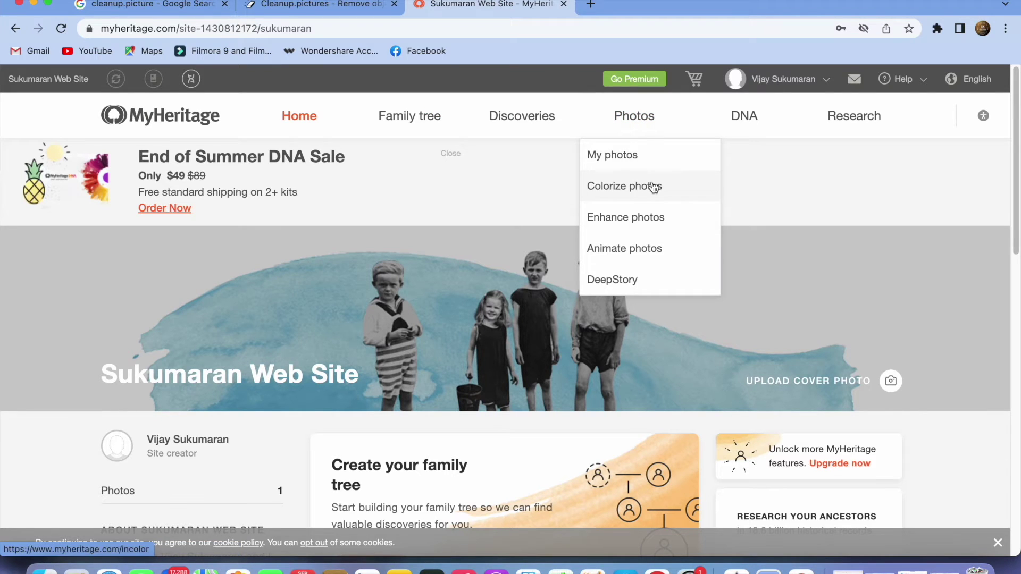
click(649, 251)
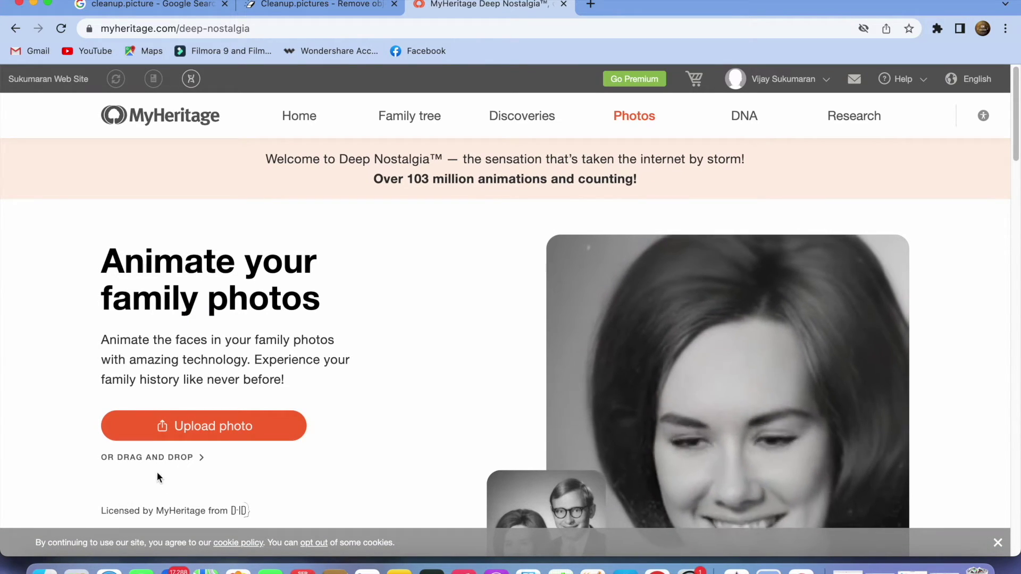
Step: Drop the black-and-white portrait in to animate it, then download the video
drag(43, 564, 698, 391)
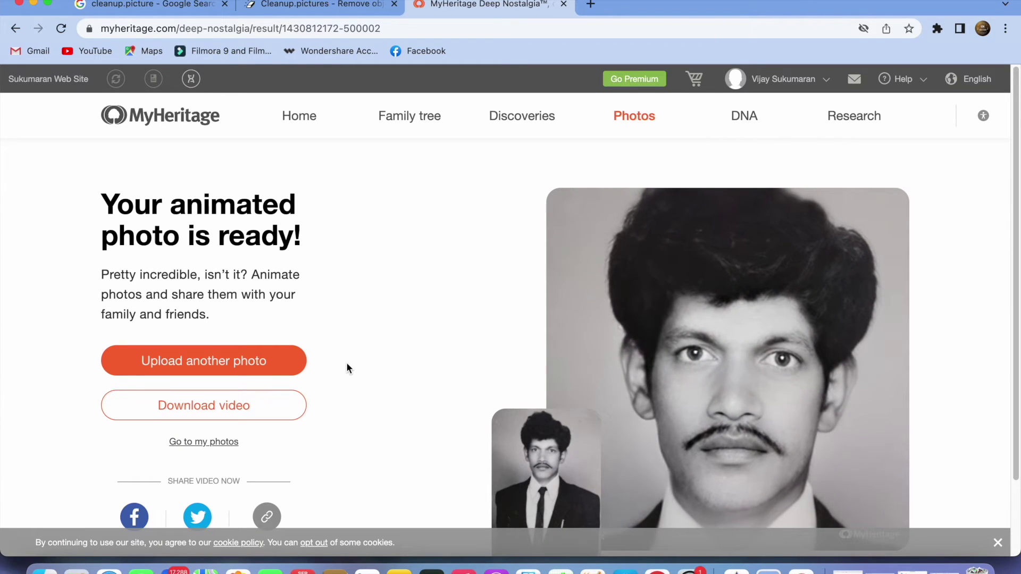
scroll(960, 338, down, 2)
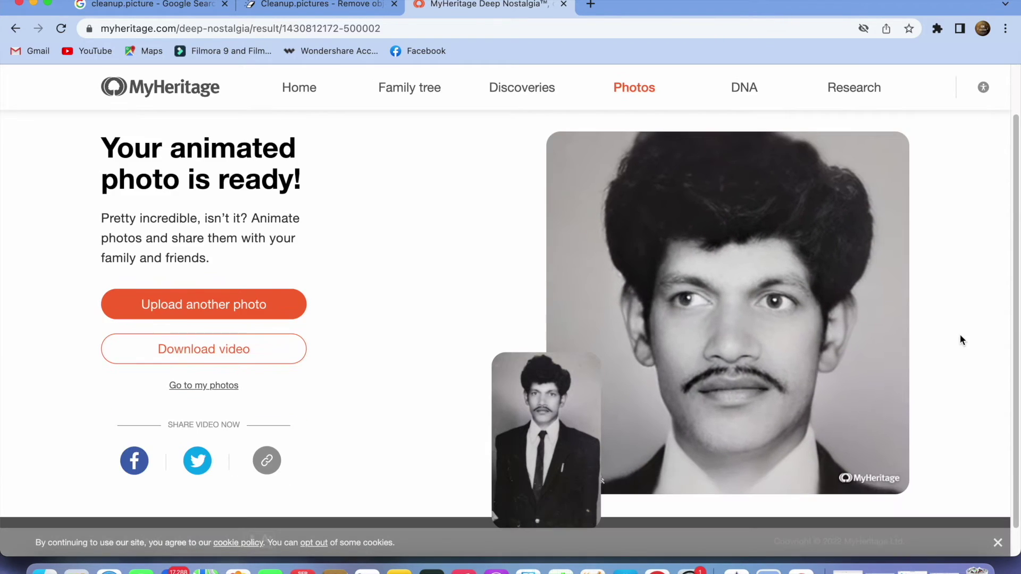
click(236, 360)
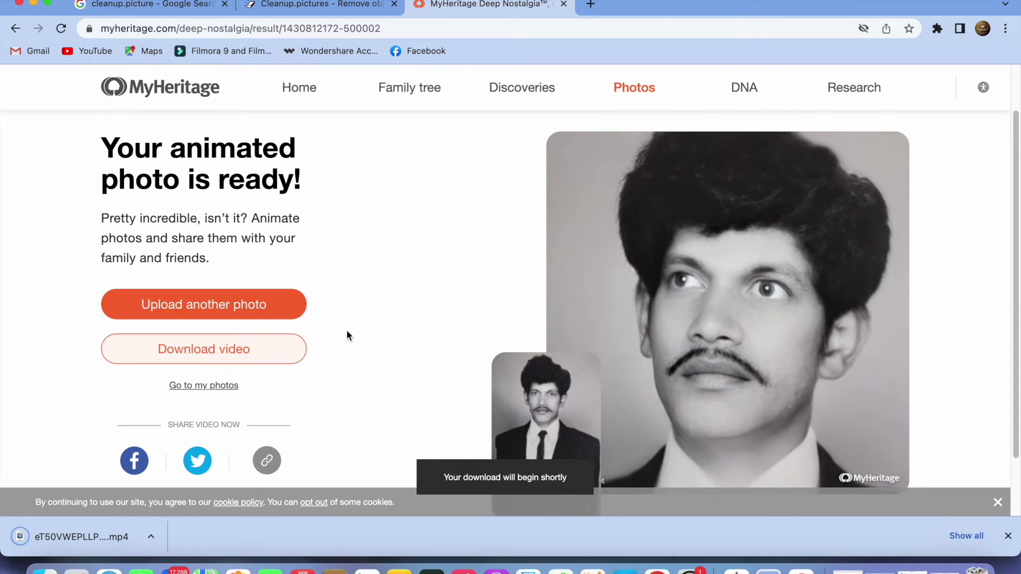
Step: Play the downloaded mp4 in QuickTime Player, close it, and open a new Chrome tab
click(110, 537)
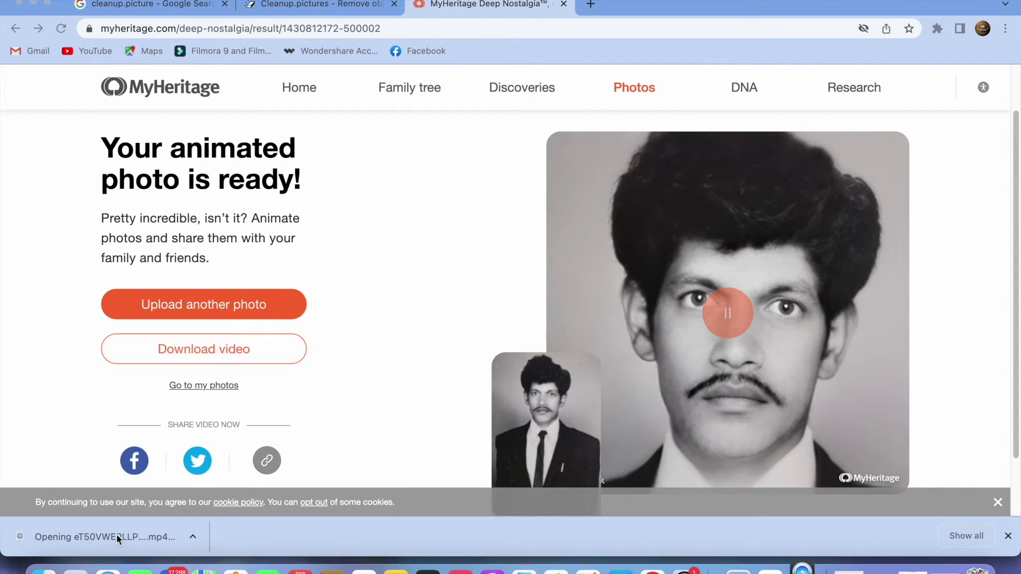
click(216, 339)
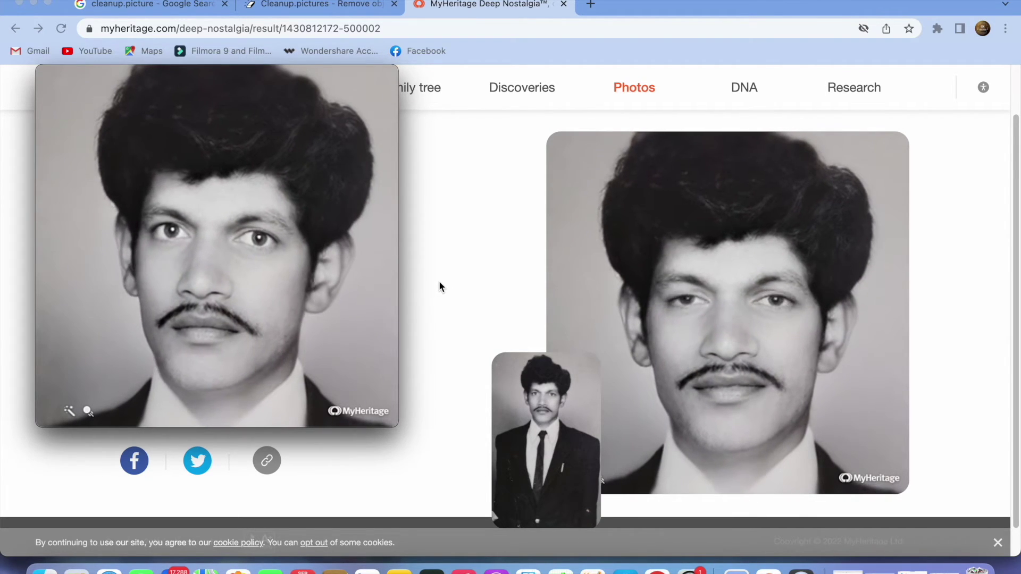
mouse_move(193, 232)
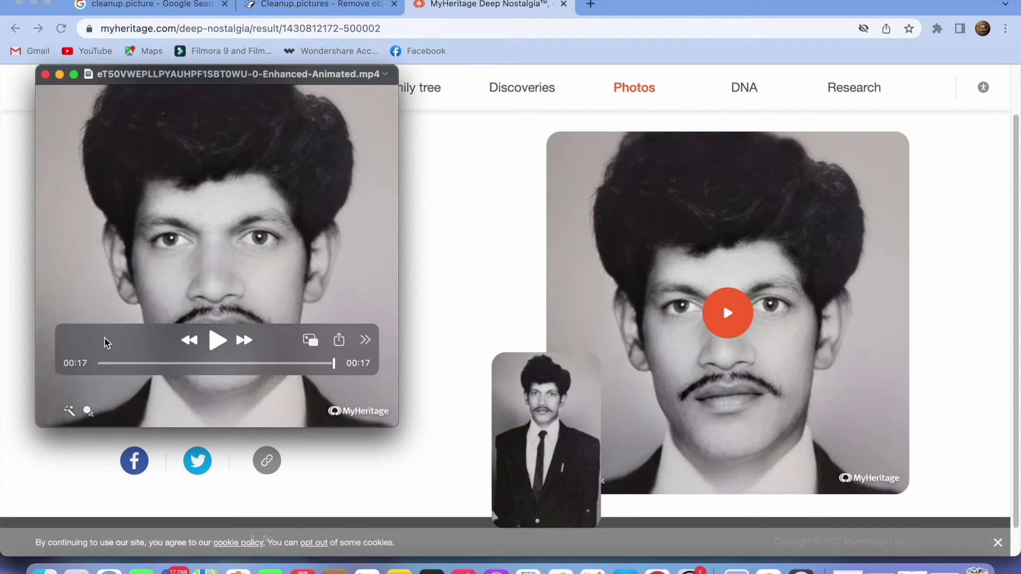
drag(105, 342, 119, 454)
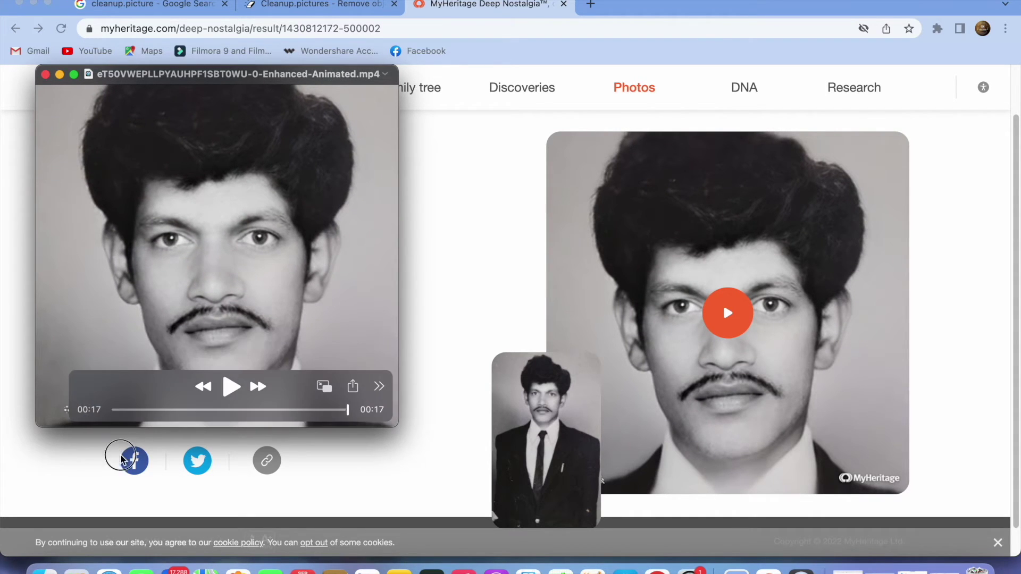
click(46, 74)
key(super+t)
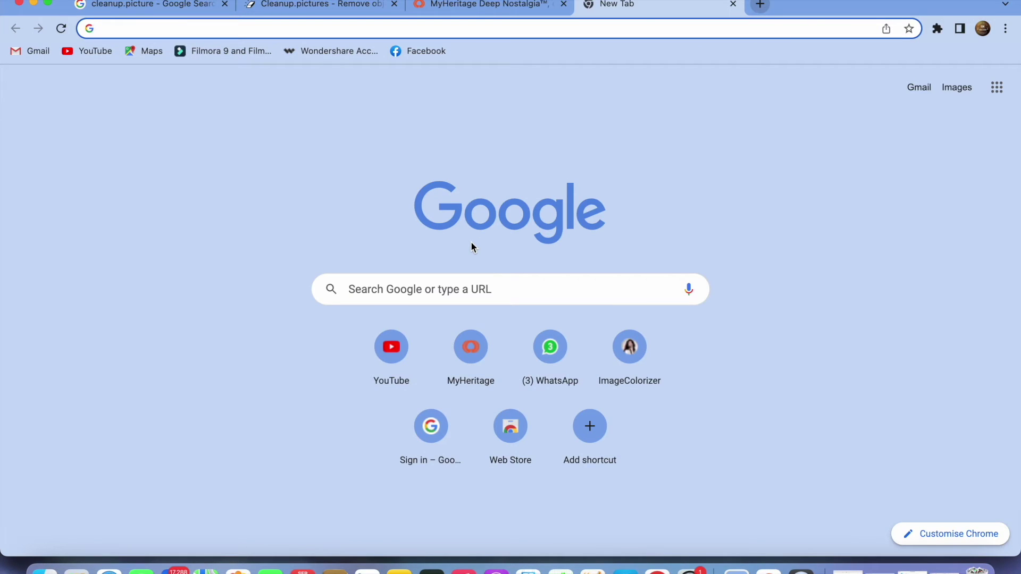
Step: Search for imagecolorizer and open the ImageColorizer website
text(image)
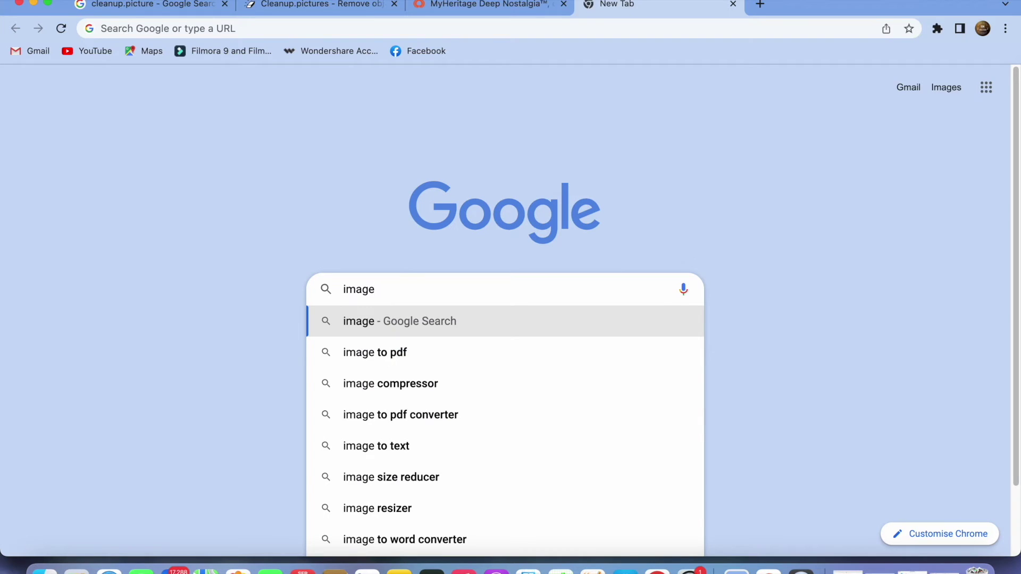
text(c)
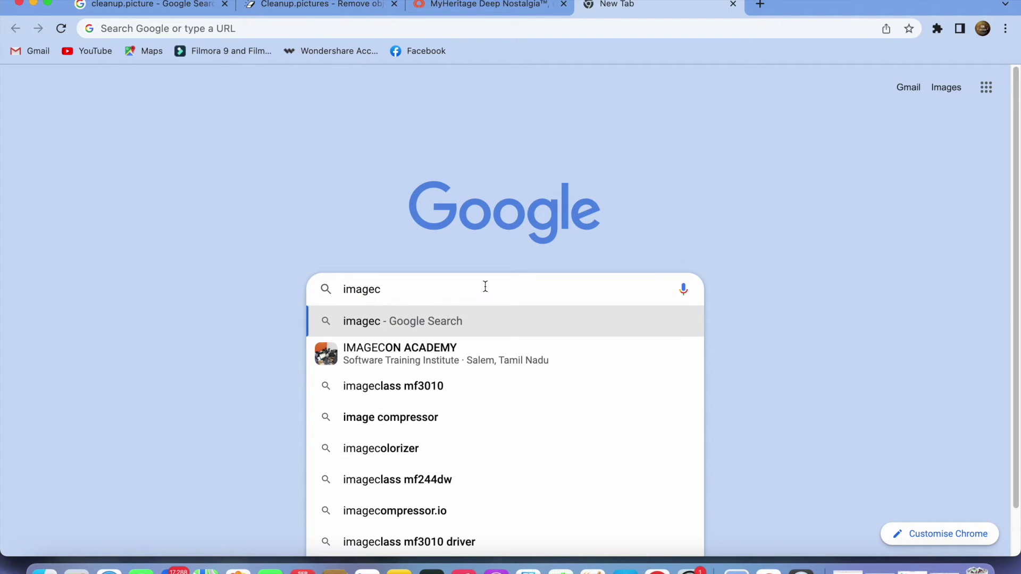
text(olo)
key(Down)
key(Return)
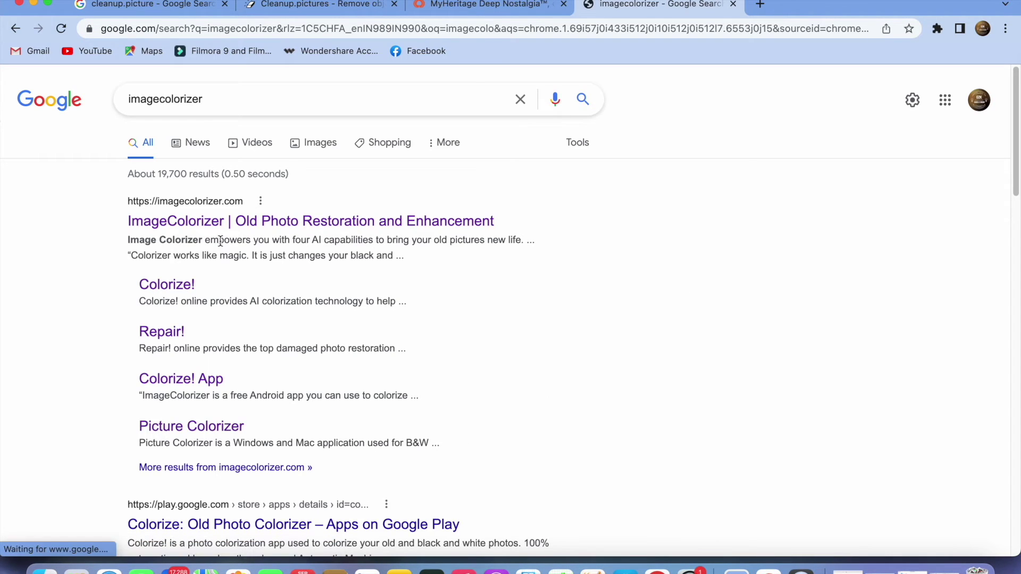
click(218, 223)
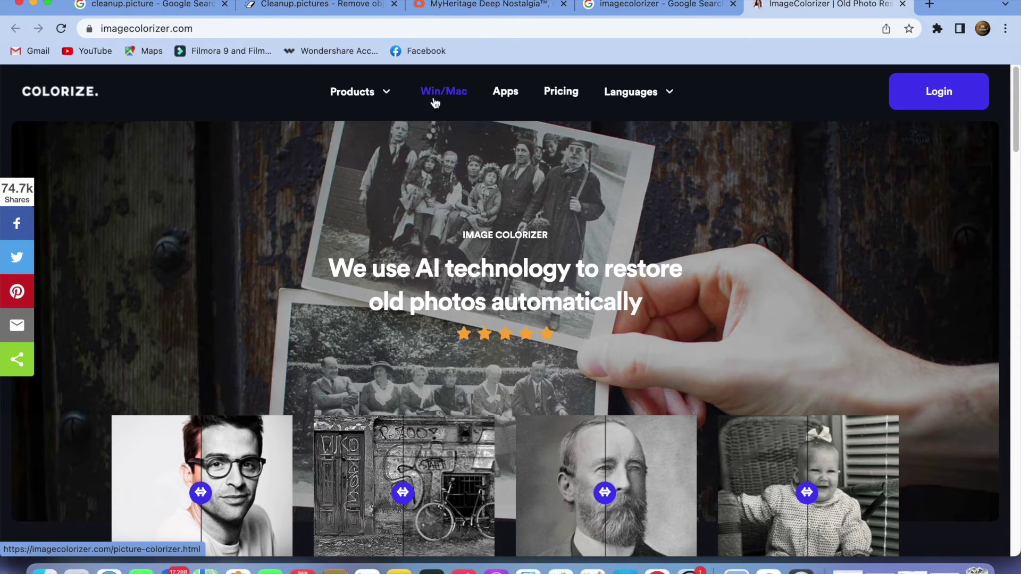
Step: Colorize the suit portrait with Colorize B&W Photos and open the result in a new tab
mouse_move(358, 96)
click(357, 140)
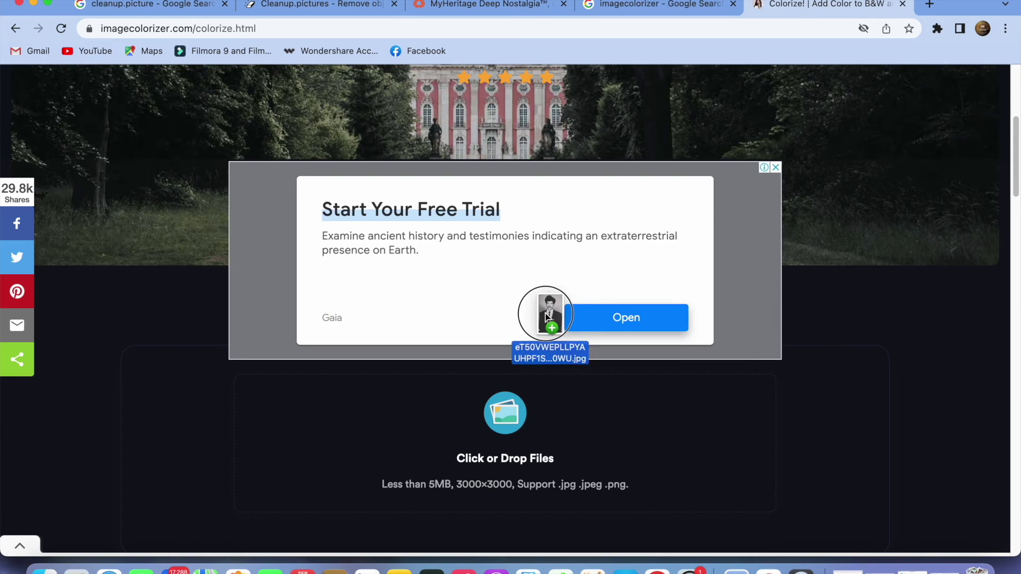
drag(545, 314, 510, 402)
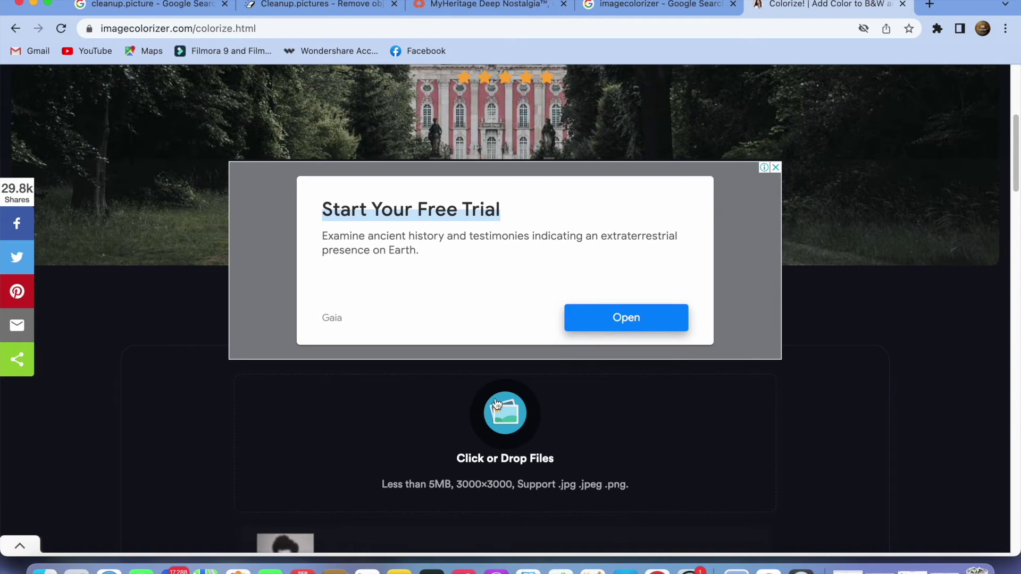
scroll(486, 398, down, 3)
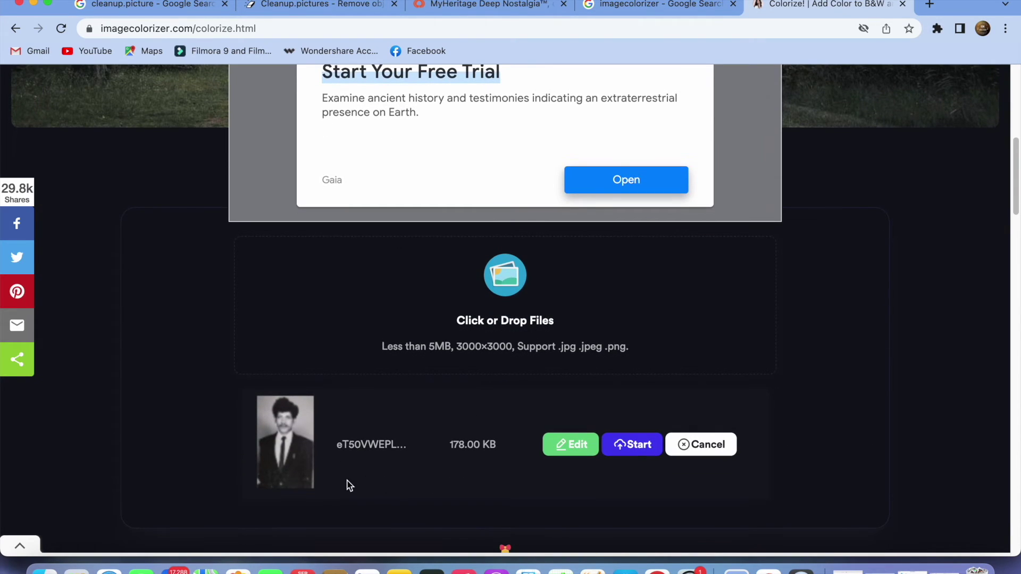
click(635, 445)
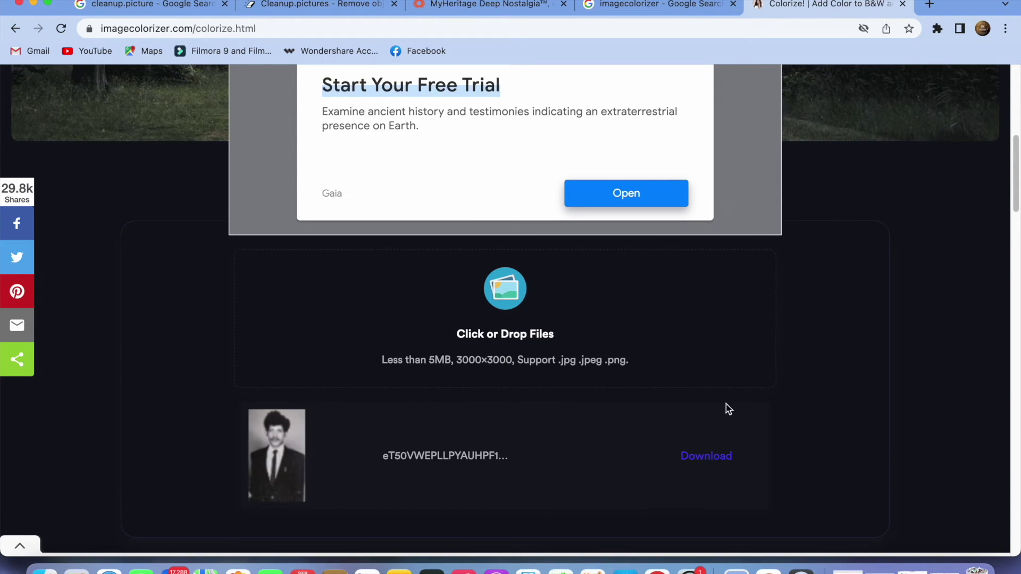
click(696, 462)
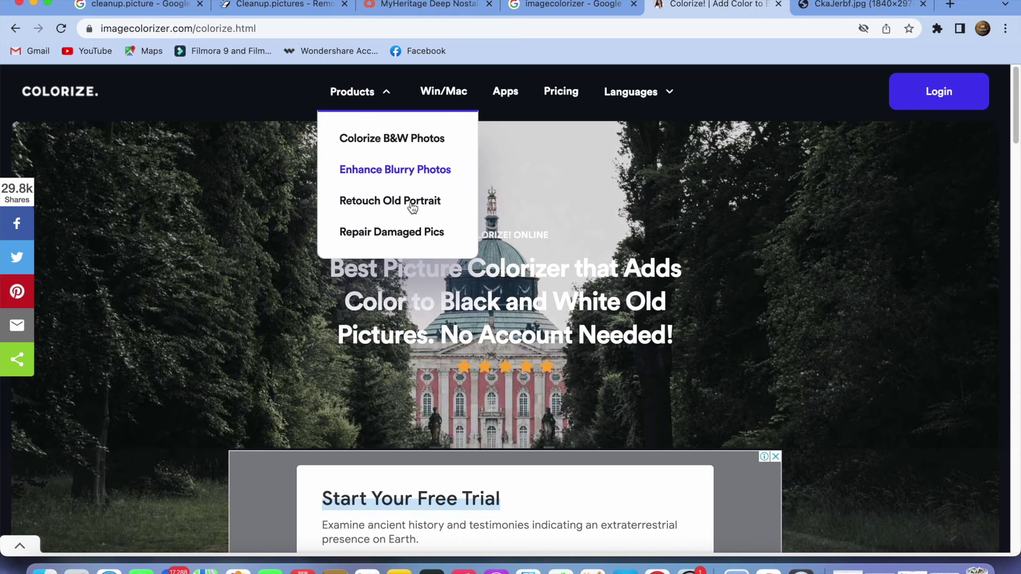
Step: Open the Repair Damaged Pics tool, hide the ad banner, and preview the scratched child photo
click(385, 237)
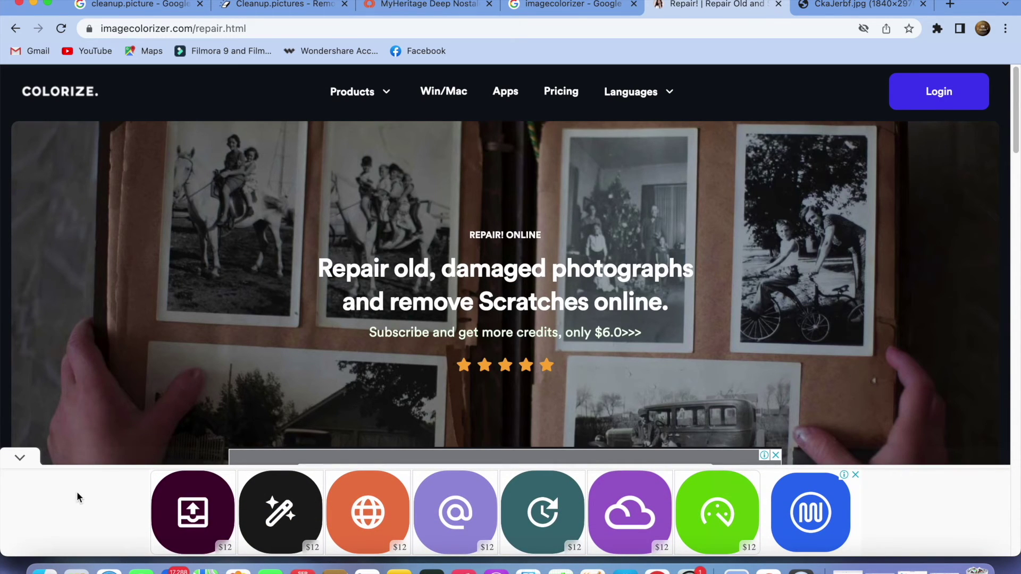
click(21, 460)
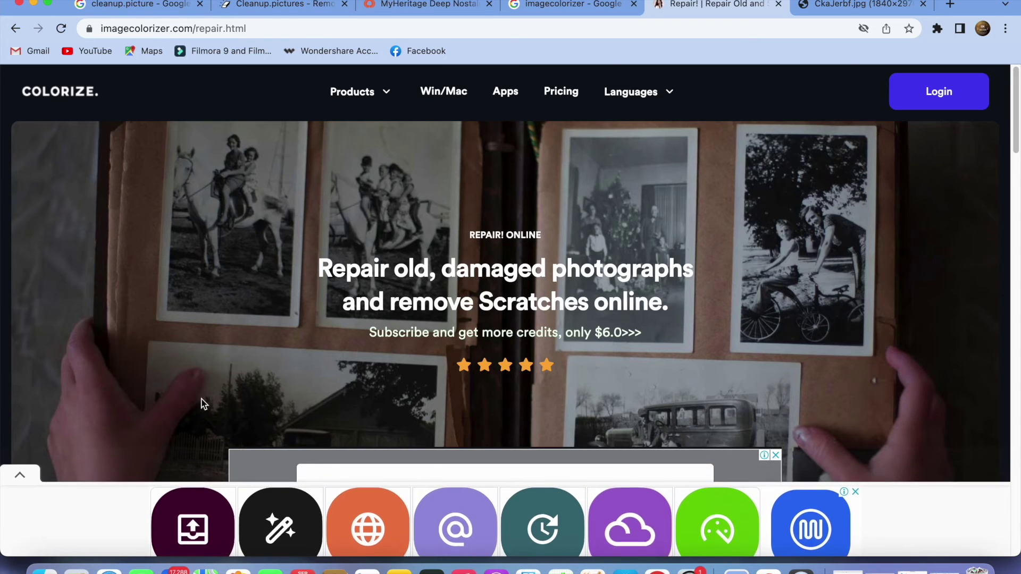
scroll(207, 388, down, 3)
scroll(208, 387, down, 5)
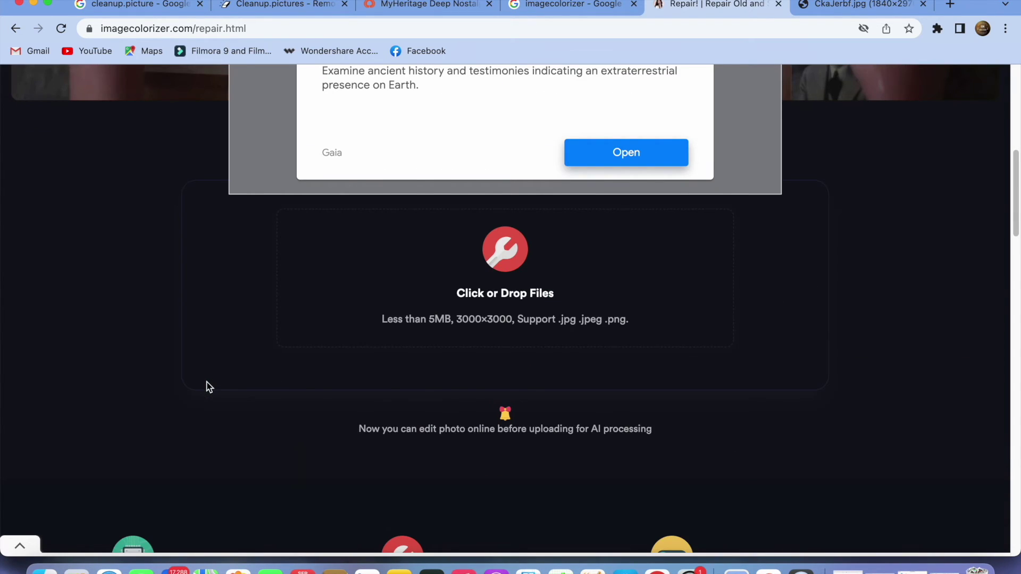
key(super+Tab)
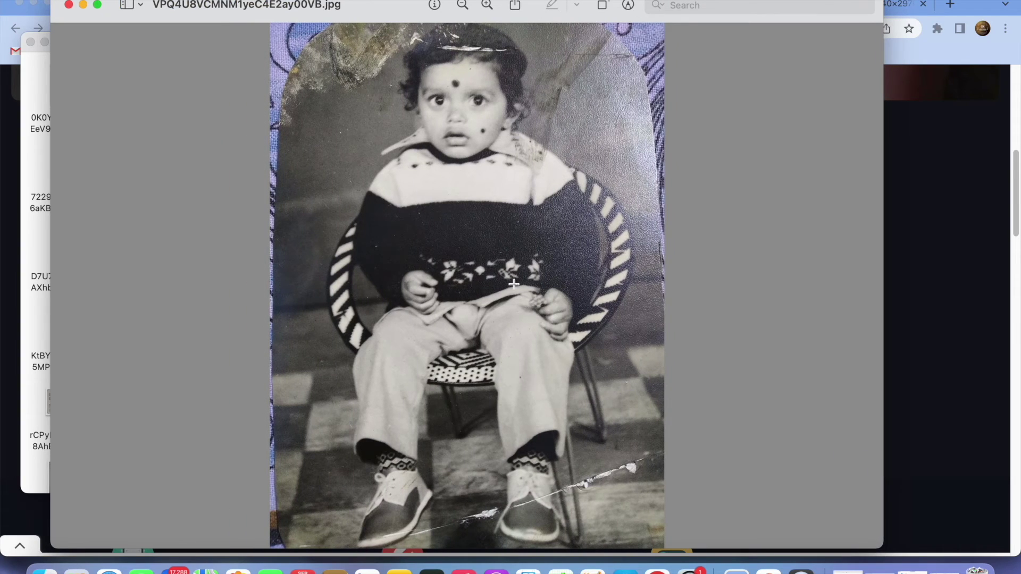
drag(403, 11, 386, 7)
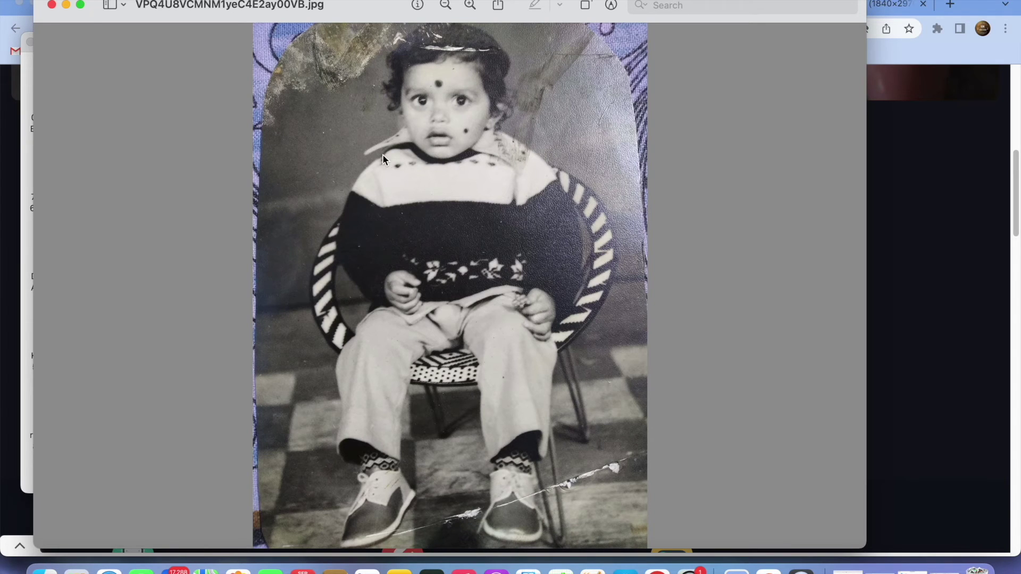
key(super+w)
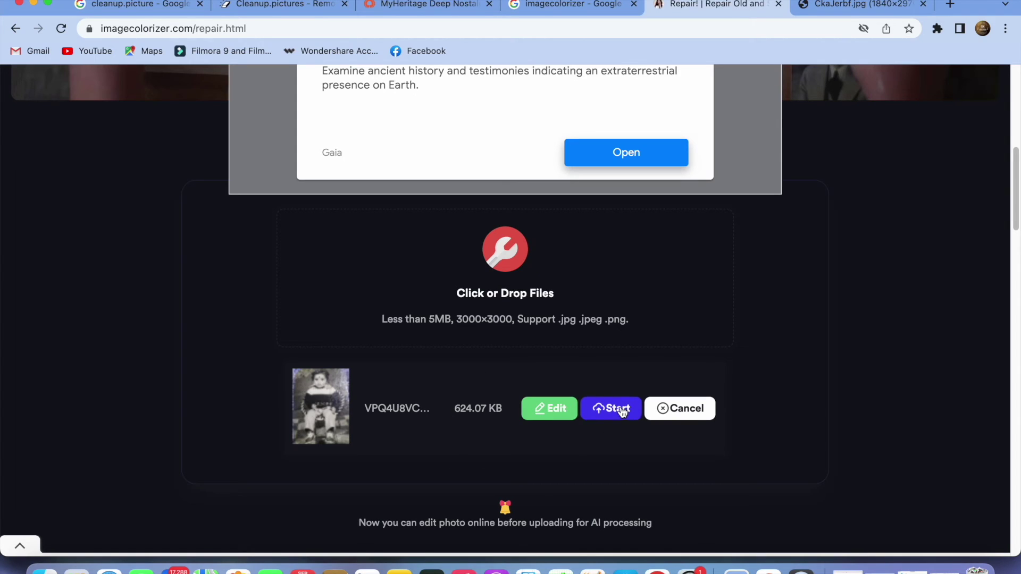
Step: Start the repair of the child photo and open the repaired image in a new tab
click(621, 407)
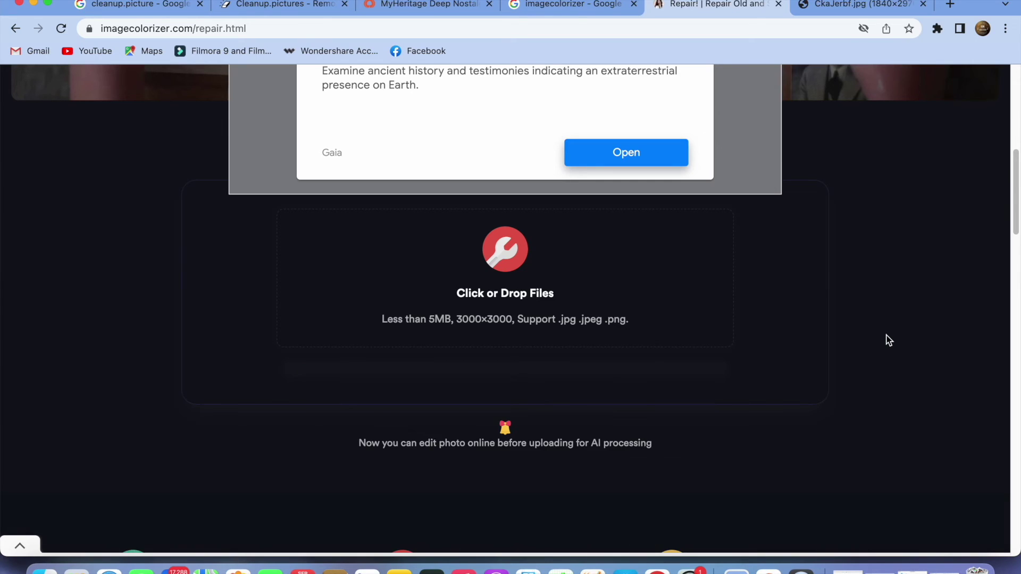
scroll(405, 376, down, 3)
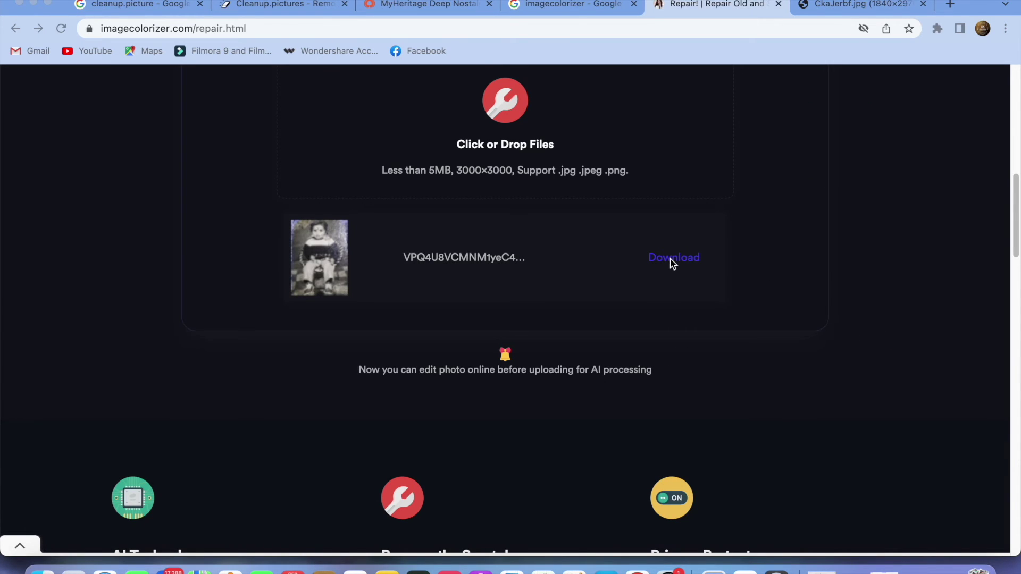
click(673, 261)
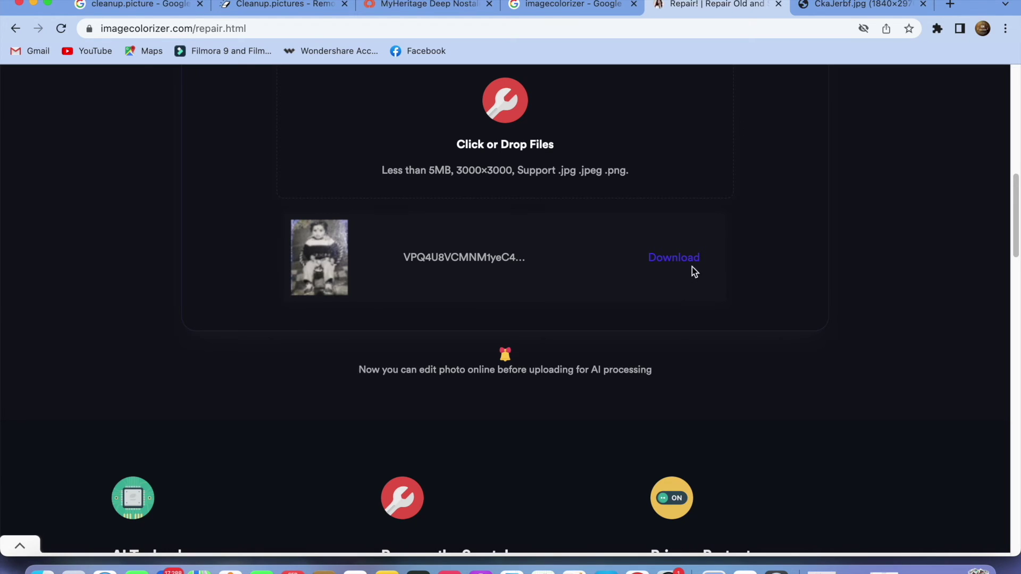
click(681, 264)
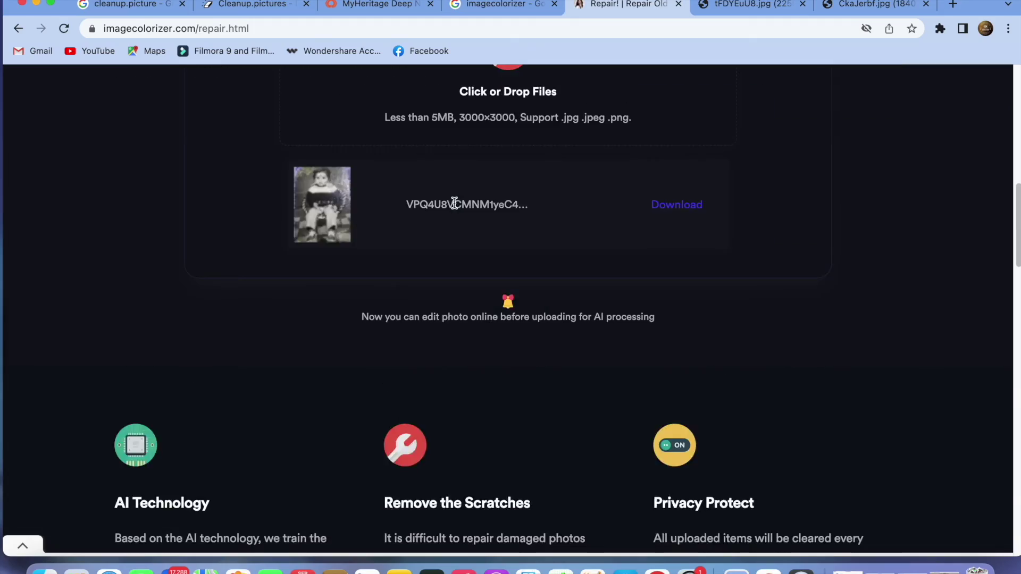
scroll(436, 181, up, 10)
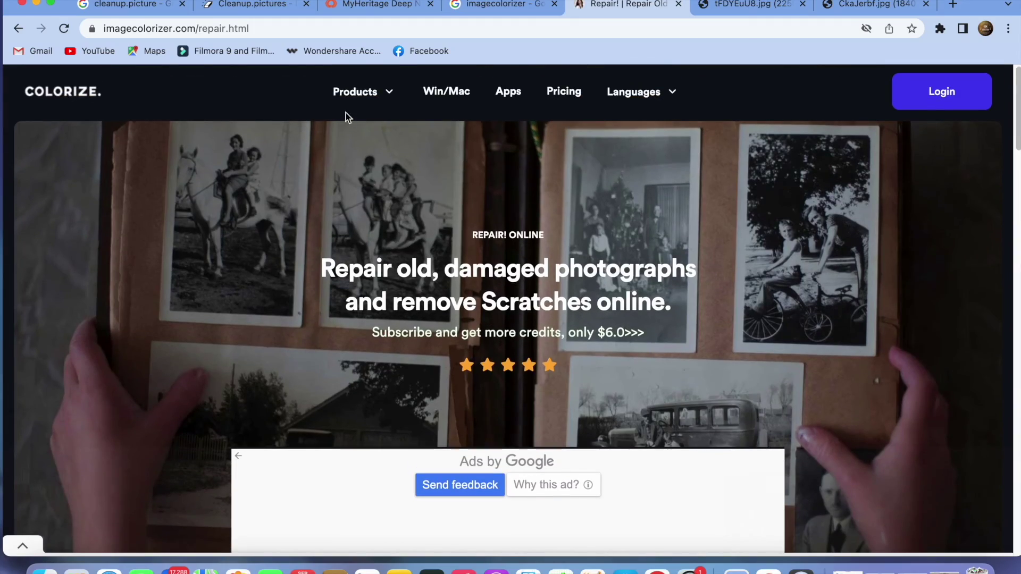
Step: Open Retouch Old Portrait, drop in the suit portrait, and enter the account e-mail to sign in
mouse_move(360, 101)
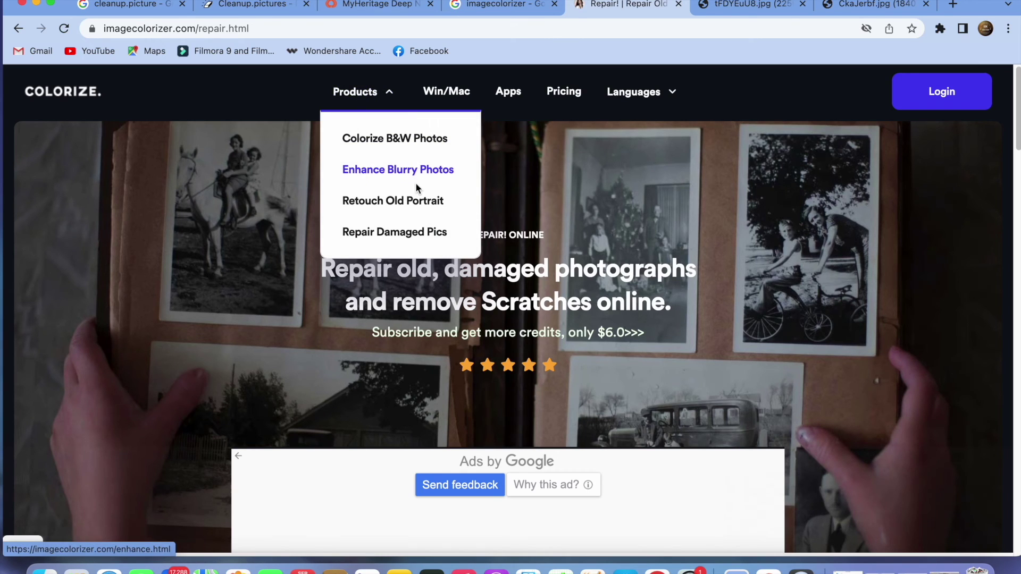
click(407, 208)
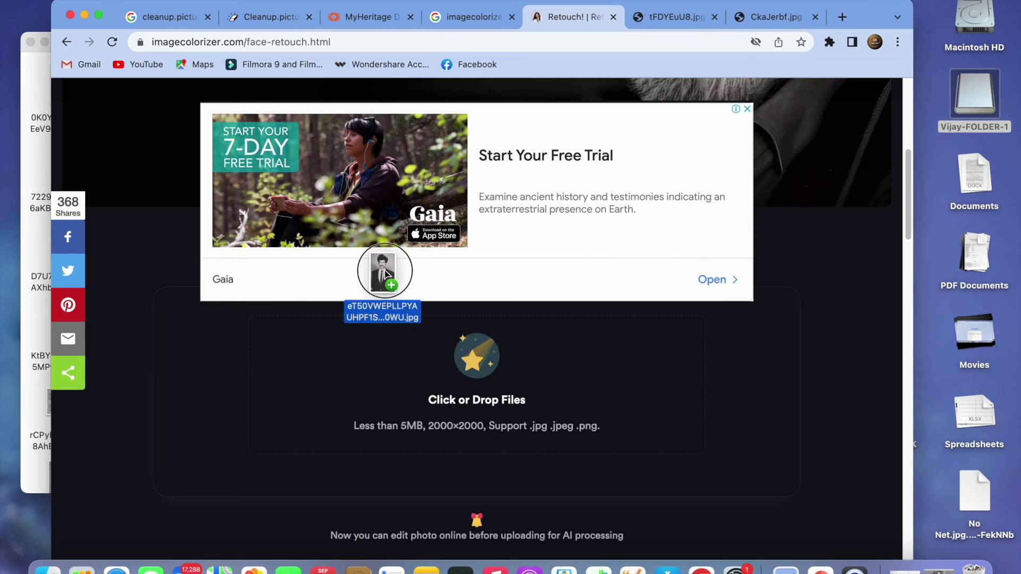
drag(378, 269, 462, 379)
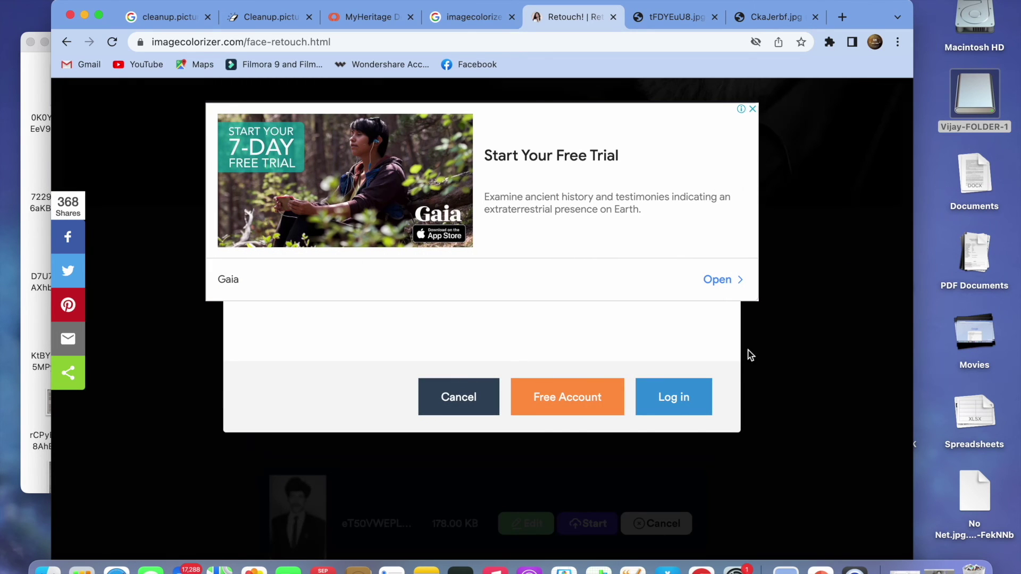
click(447, 452)
Step: Look over the pricing plans page, then open the retouched portrait in a new tab
scroll(526, 479, down, 3)
click(526, 546)
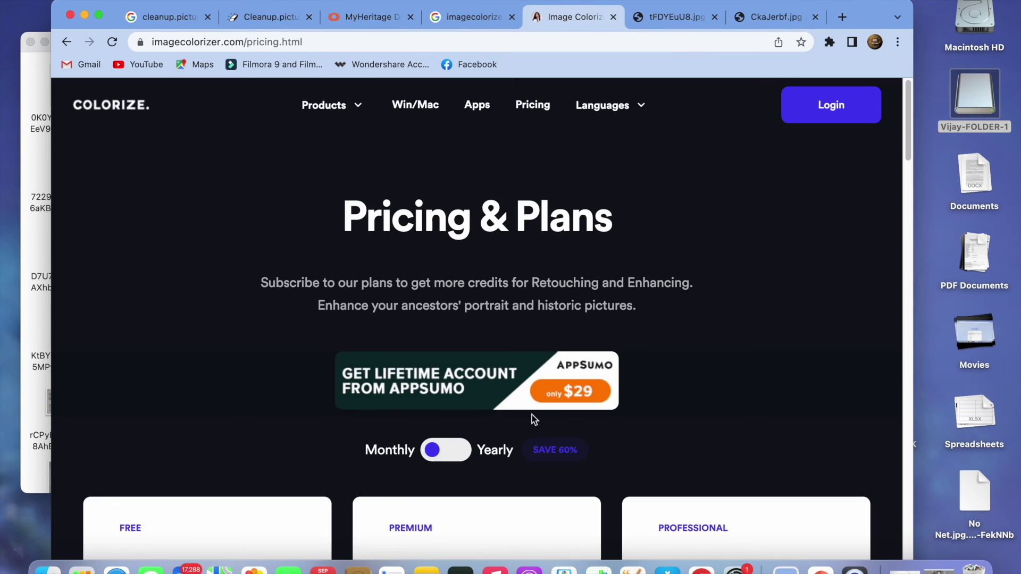
scroll(523, 403, down, 5)
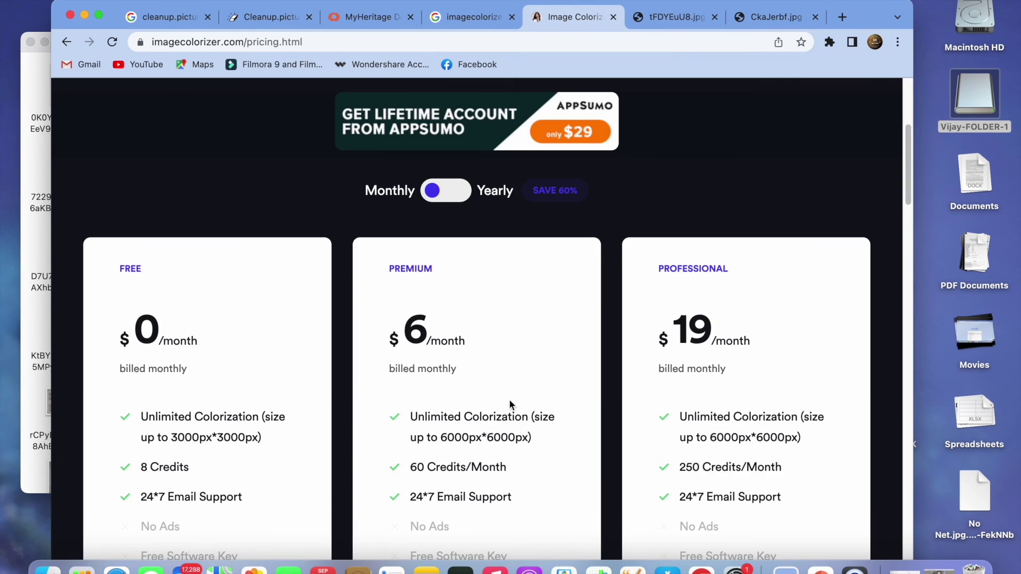
scroll(299, 411, down, 2)
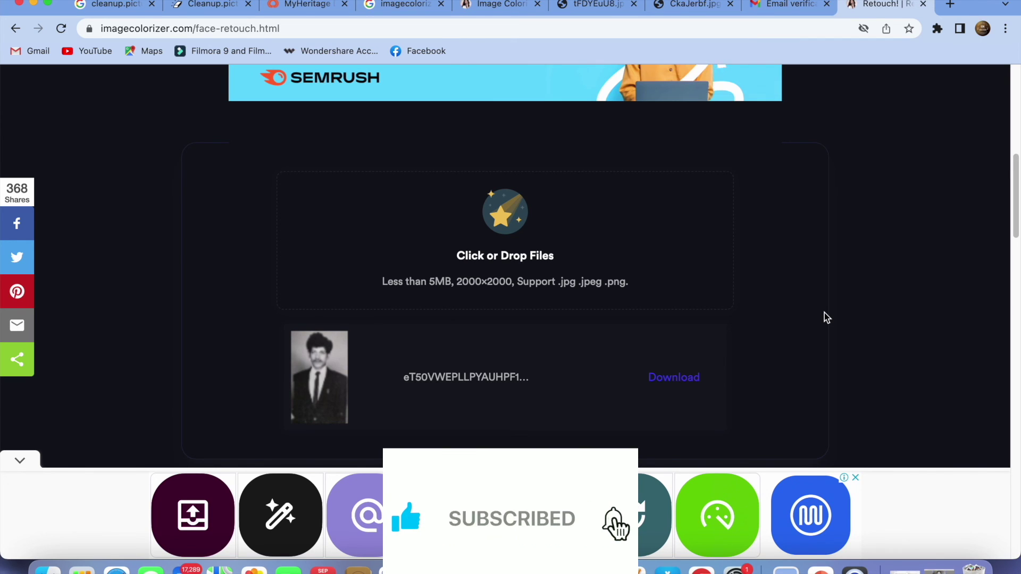
click(675, 379)
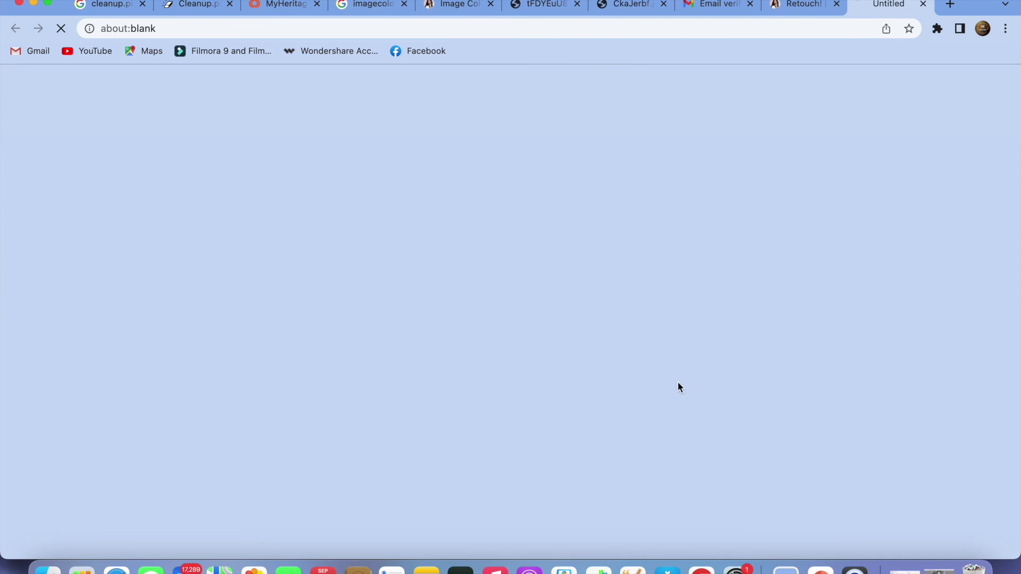